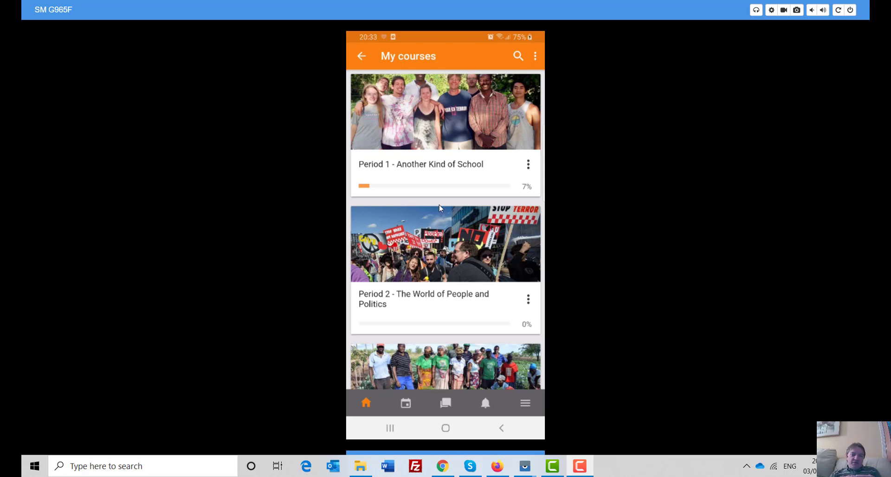
# - Scroll the My courses list up and down to look over the courses
pyautogui.scroll(-1, 440, 213)
pyautogui.scroll(1, 441, 213)
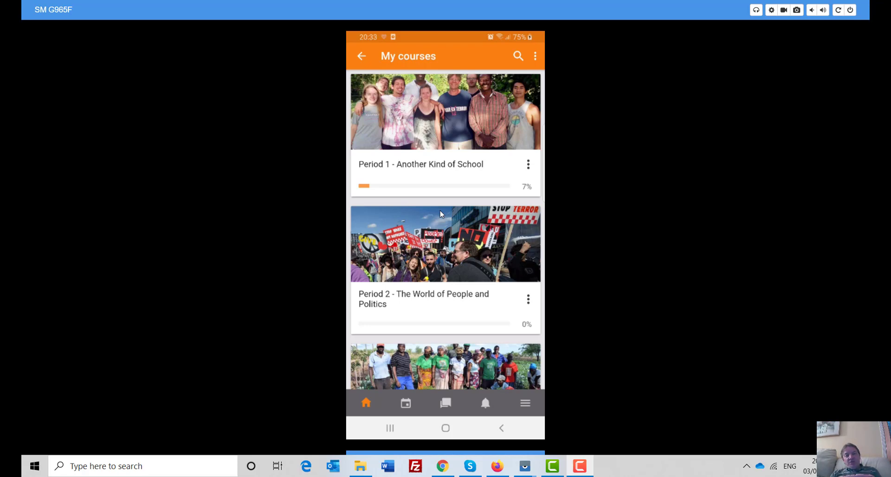
pyautogui.scroll(-1, 441, 209)
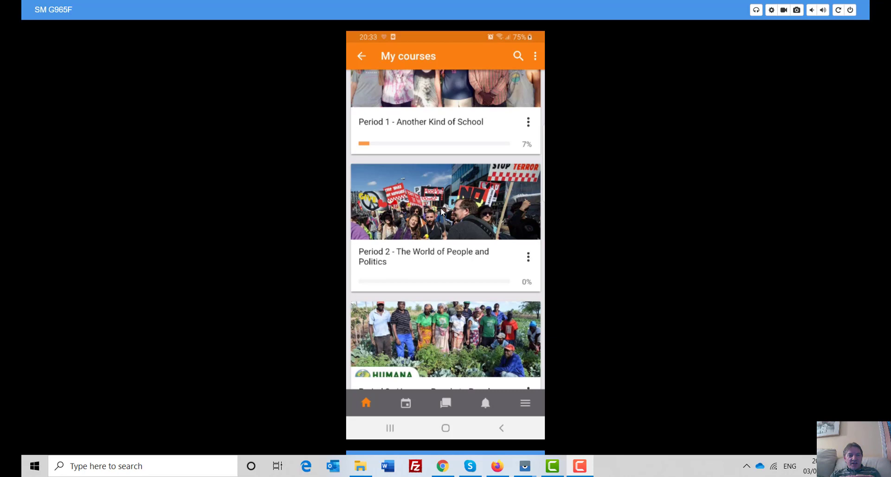
pyautogui.scroll(1, 441, 209)
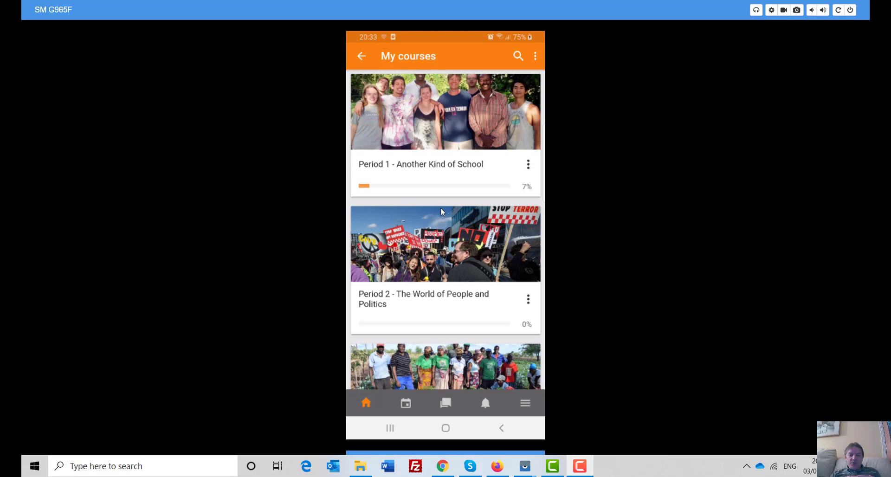
pyautogui.scroll(-1, 453, 218)
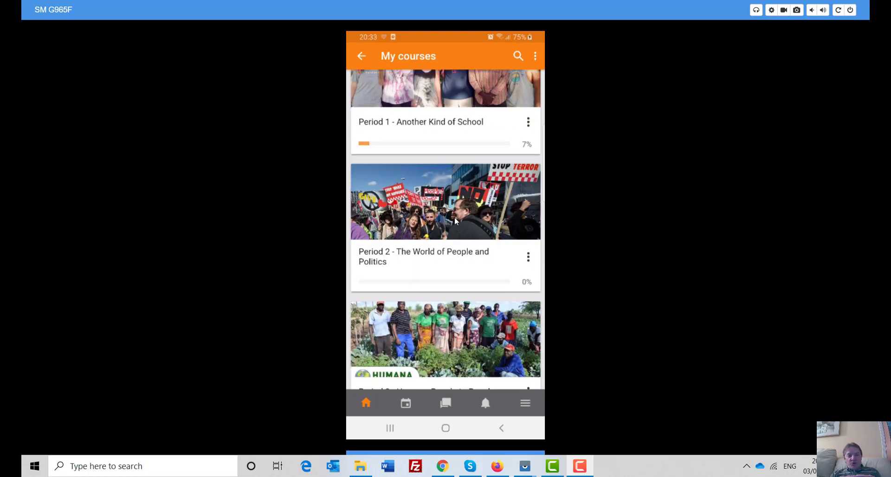
pyautogui.scroll(1, 454, 217)
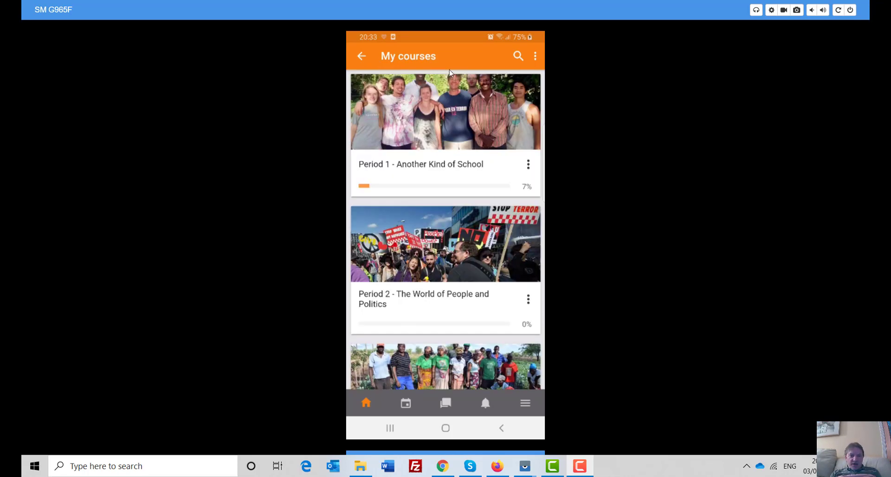
# - Enable flight mode and find that Period 1 won't open offline
pyautogui.moveTo(480, 37); pyautogui.dragTo(478, 288)
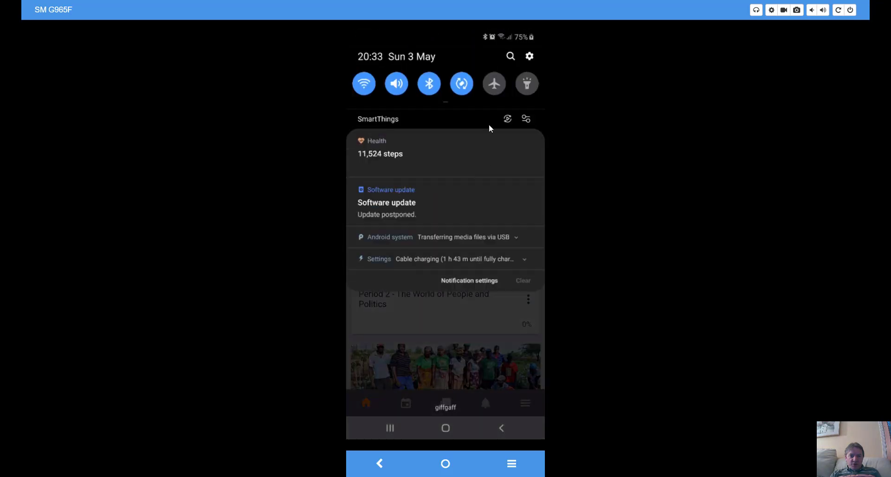
pyautogui.click(491, 91)
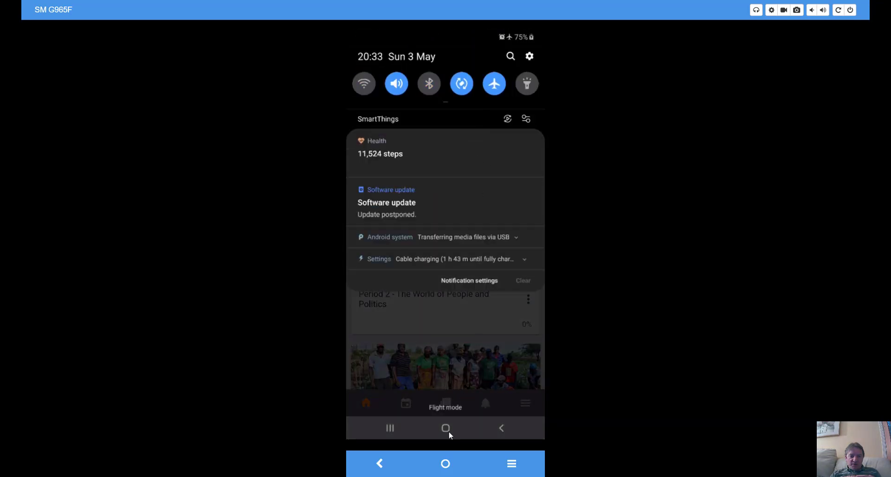
pyautogui.moveTo(466, 262); pyautogui.dragTo(457, 193)
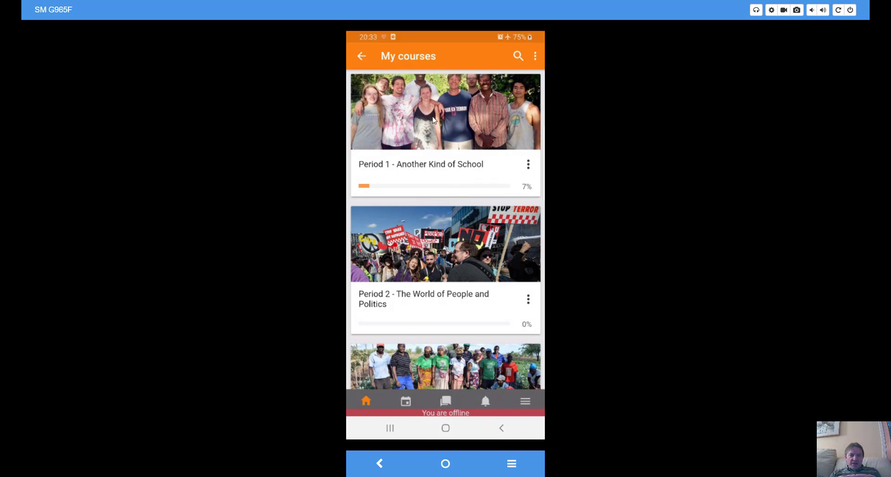
pyautogui.click(432, 120)
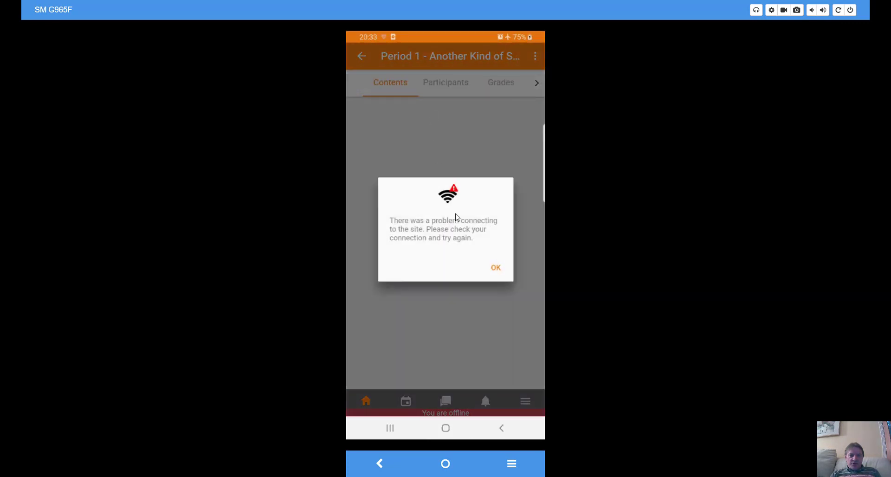
pyautogui.click(496, 268)
pyautogui.click(359, 56)
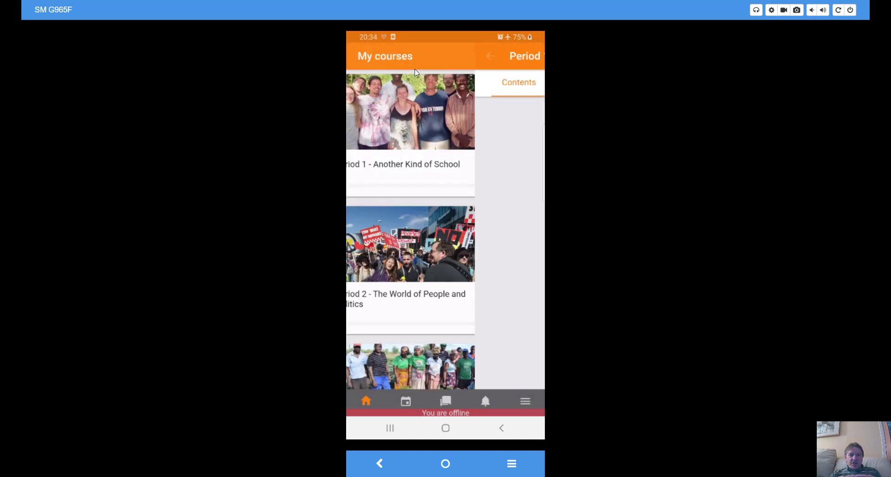
# - Turn flight mode back off to reconnect the phone
pyautogui.moveTo(452, 36); pyautogui.dragTo(477, 253)
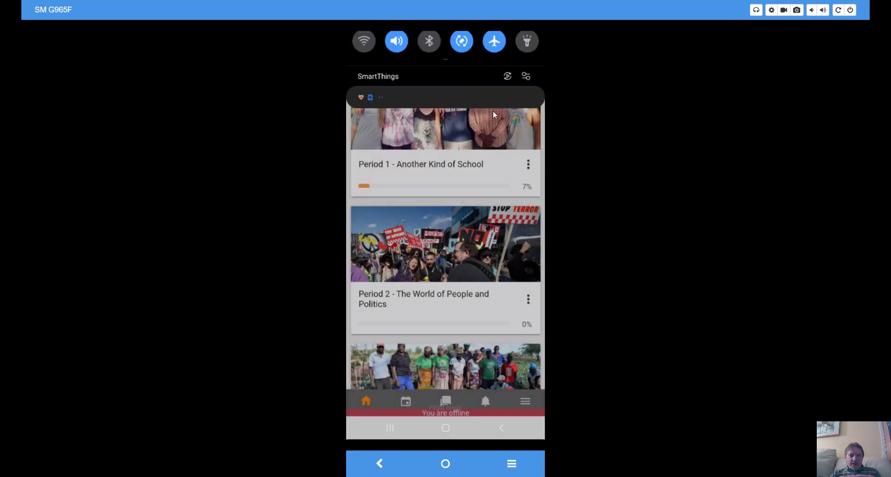
pyautogui.moveTo(475, 57); pyautogui.dragTo(471, 271)
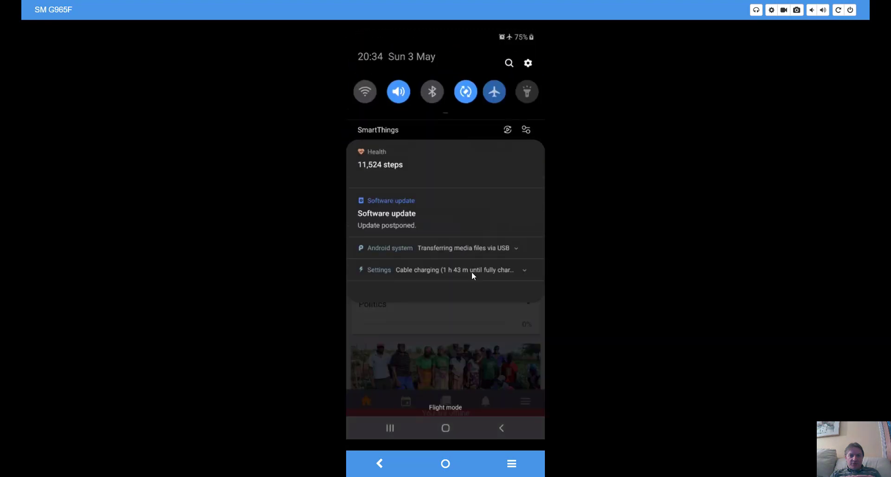
pyautogui.click(493, 90)
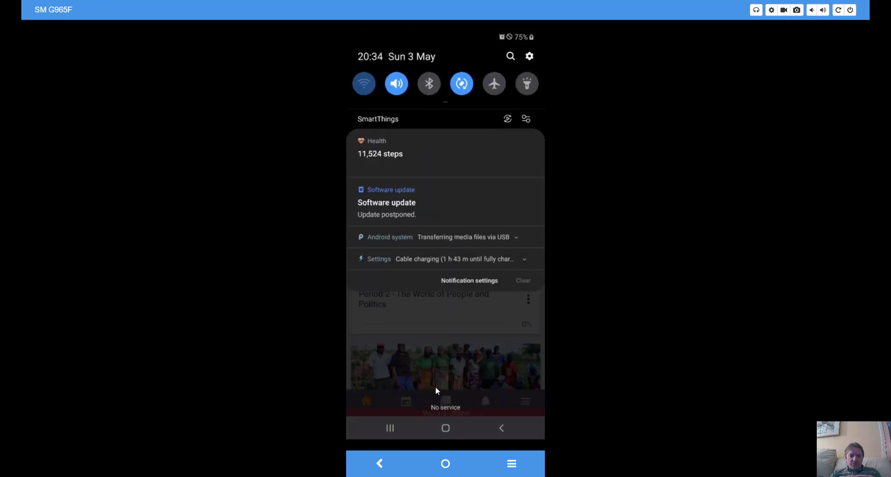
pyautogui.moveTo(435, 392); pyautogui.dragTo(464, 172)
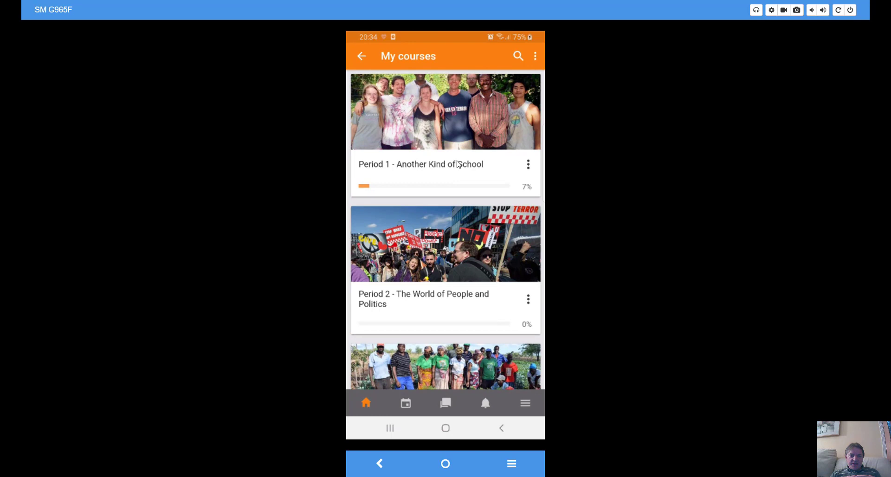
# - Download the Period 1 - Another Kind of School course, confirming the 7.81 MB download
pyautogui.click(449, 116)
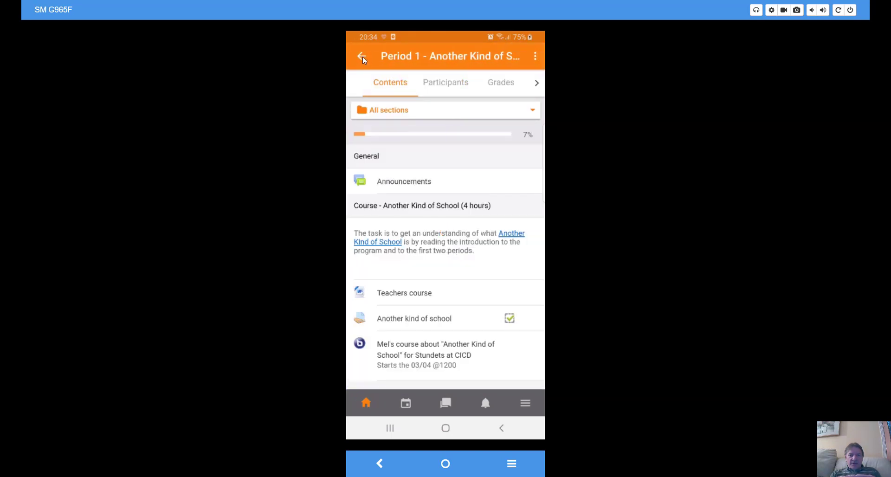
pyautogui.click(362, 56)
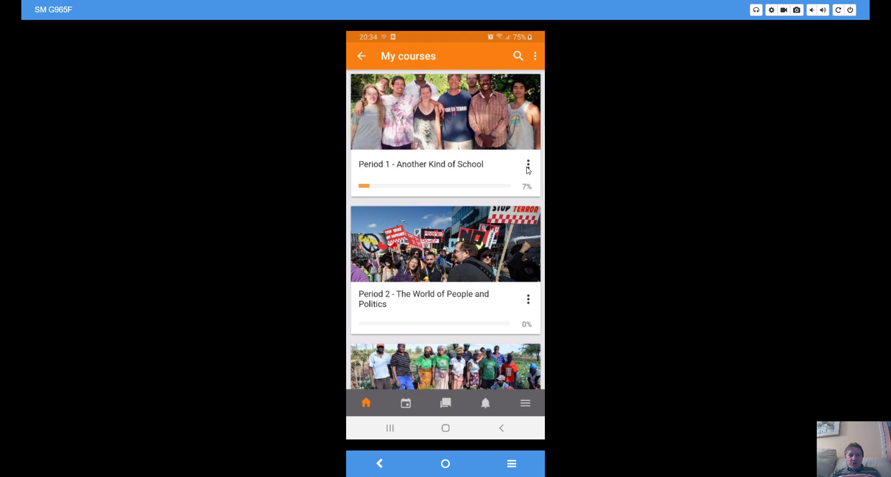
pyautogui.click(528, 166)
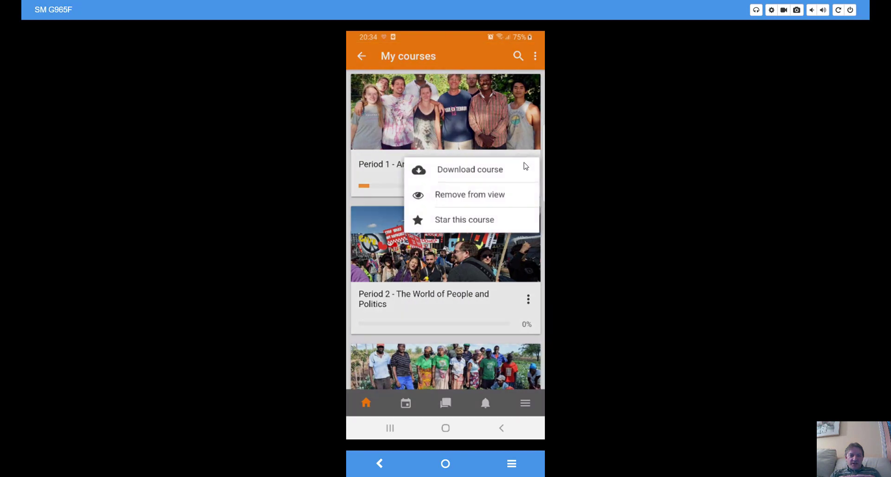
pyautogui.click(476, 170)
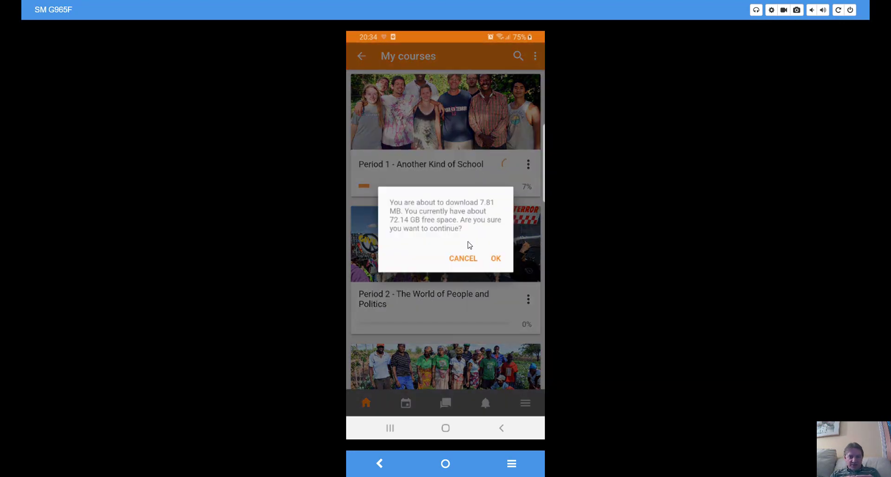
pyautogui.click(495, 259)
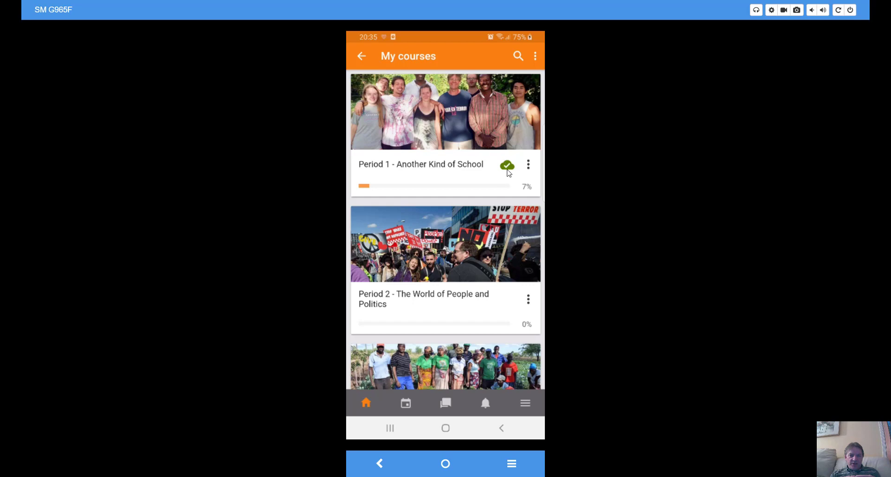
# - Go offline with flight mode and open the downloaded Period 1 course
pyautogui.moveTo(457, 35); pyautogui.dragTo(470, 250)
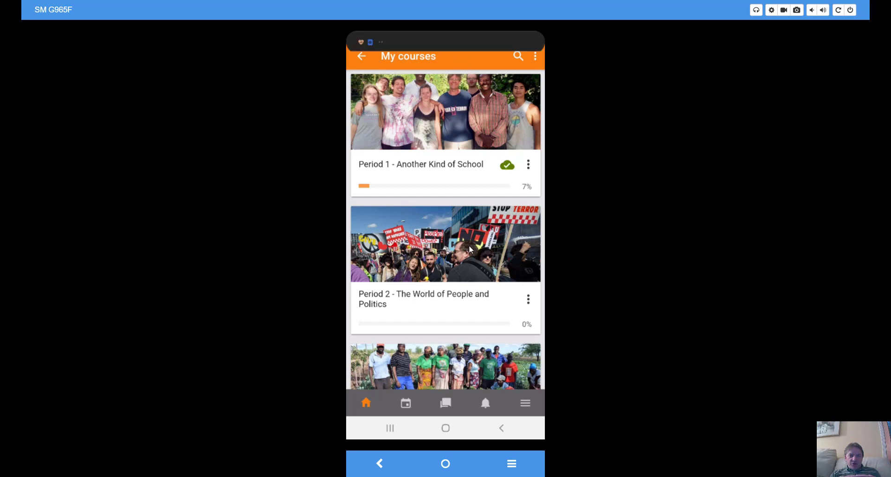
pyautogui.click(492, 84)
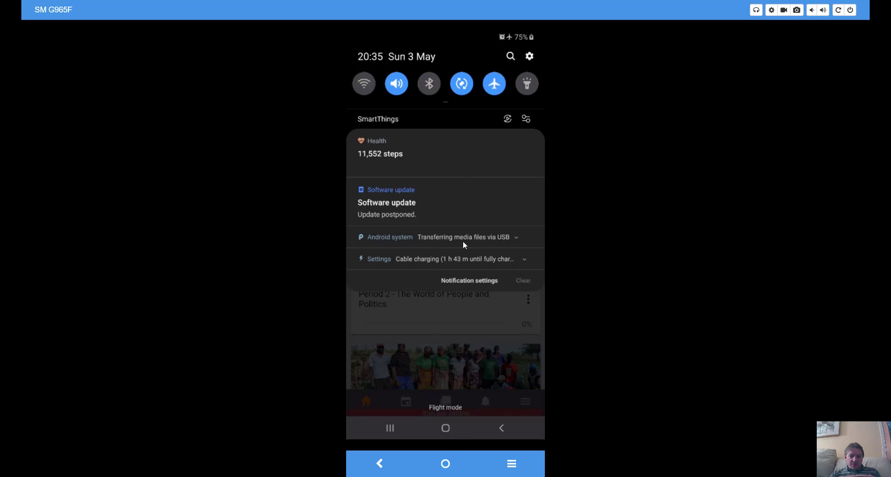
pyautogui.click(466, 353)
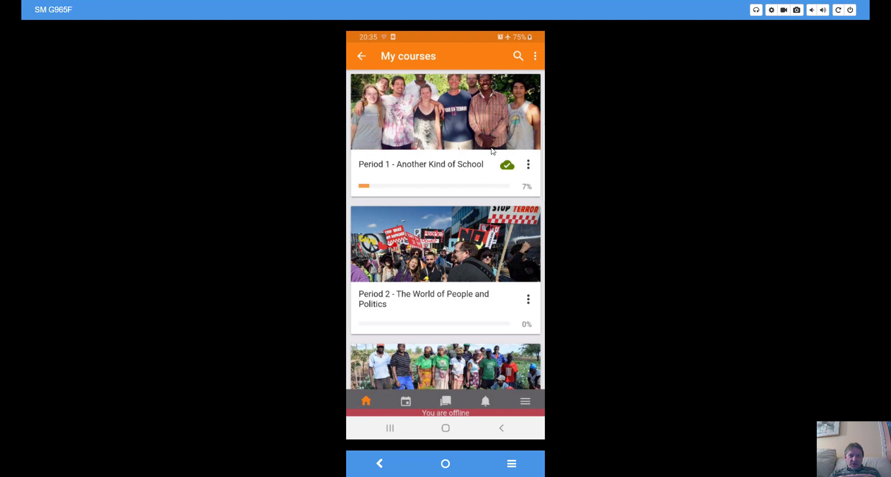
pyautogui.click(441, 122)
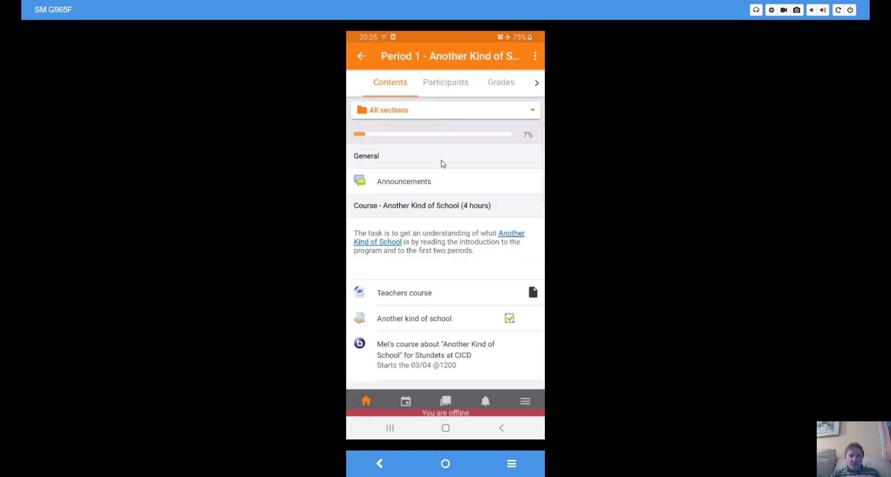
# - Scroll down the course contents to the Leadership Intelligence section
pyautogui.scroll(-3, 431, 213)
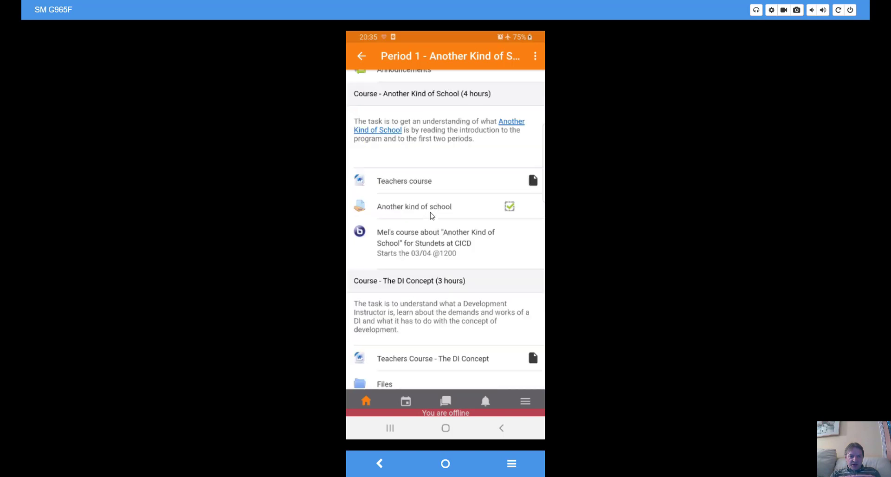
pyautogui.scroll(-1, 431, 215)
pyautogui.scroll(-2, 431, 218)
pyautogui.scroll(-3, 430, 220)
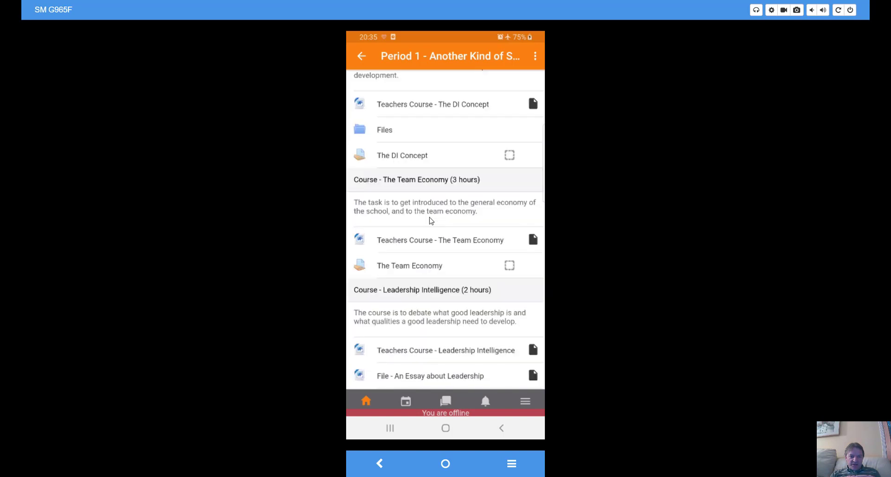
pyautogui.scroll(-1, 429, 241)
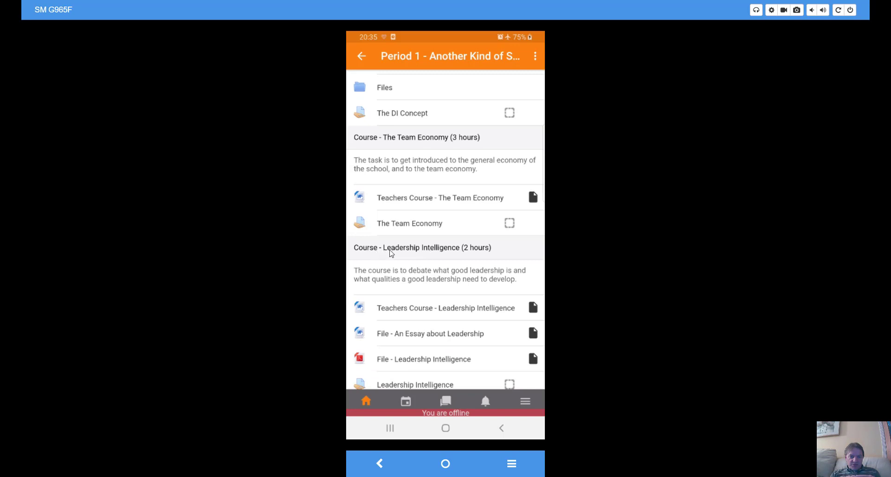
pyautogui.scroll(-1, 410, 256)
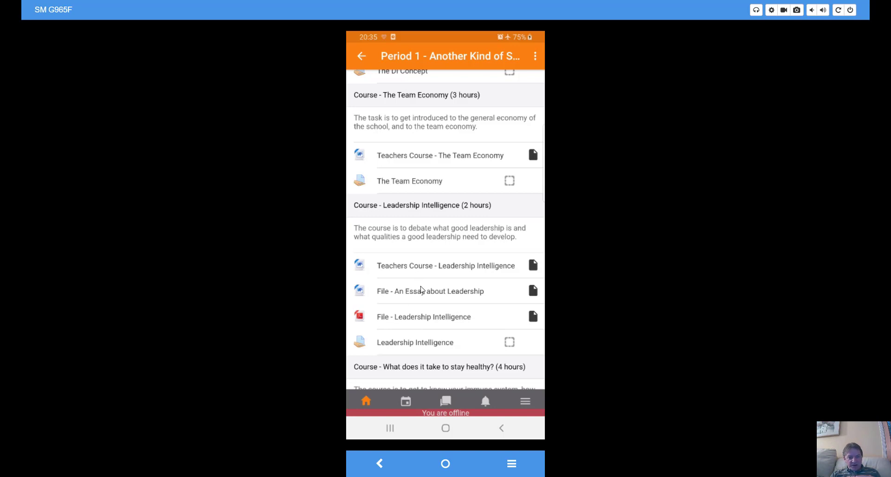
# - Add and save the online text submission 'this is my answer' for Leadership Intelligence
pyautogui.click(422, 344)
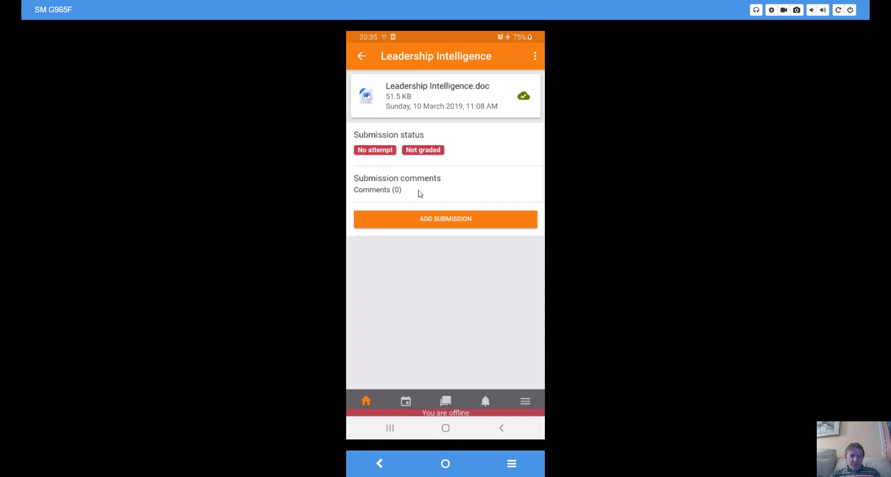
pyautogui.click(436, 219)
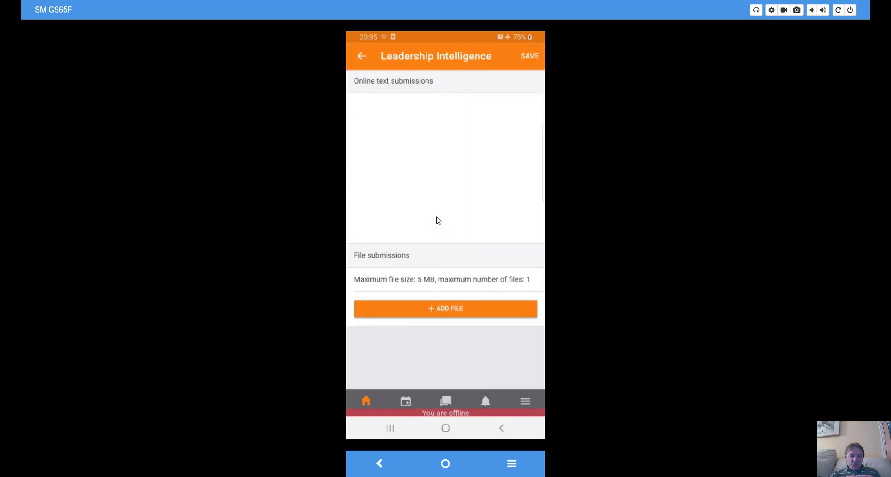
pyautogui.click(410, 142)
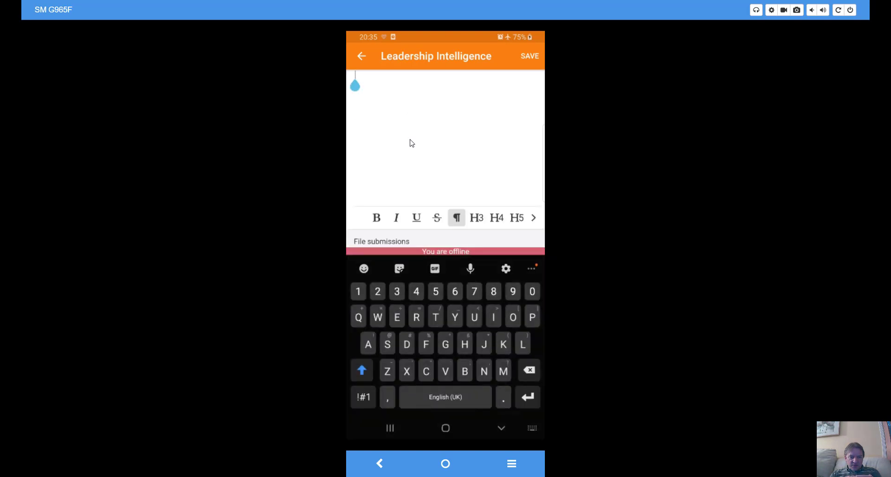
pyautogui.write('this i')
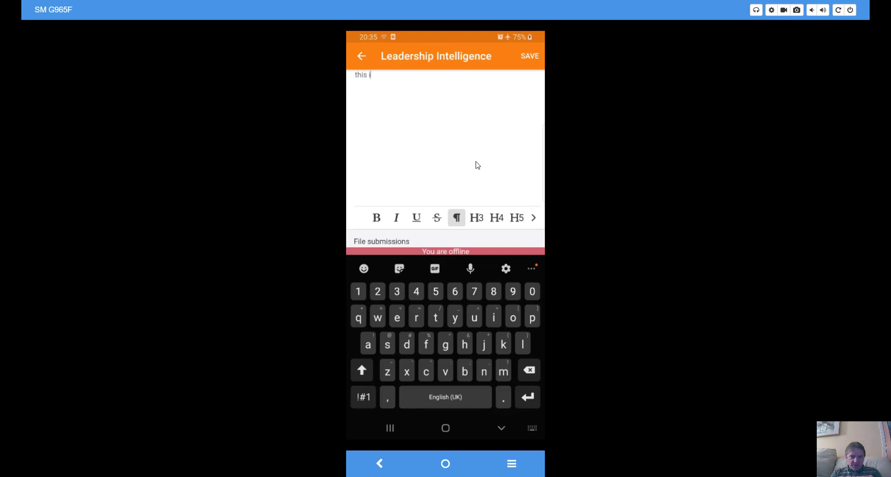
pyautogui.write('s my ans')
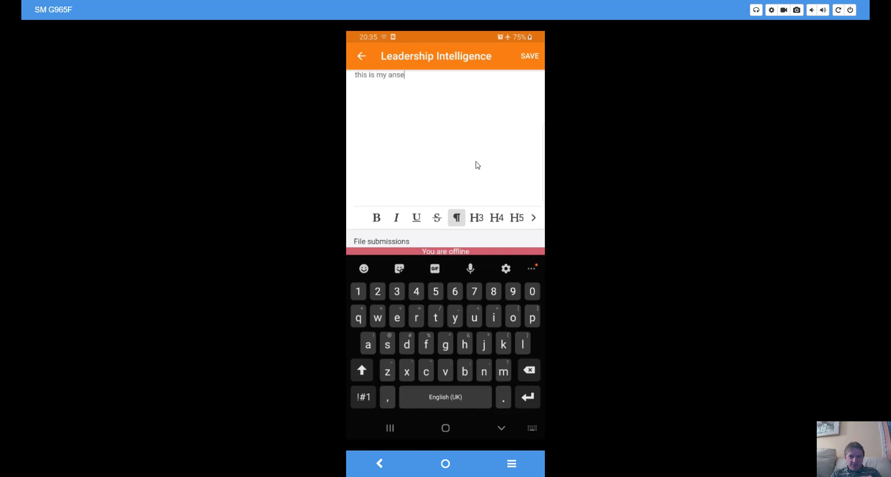
pyautogui.write('wer')
pyautogui.scroll(-2, 466, 224)
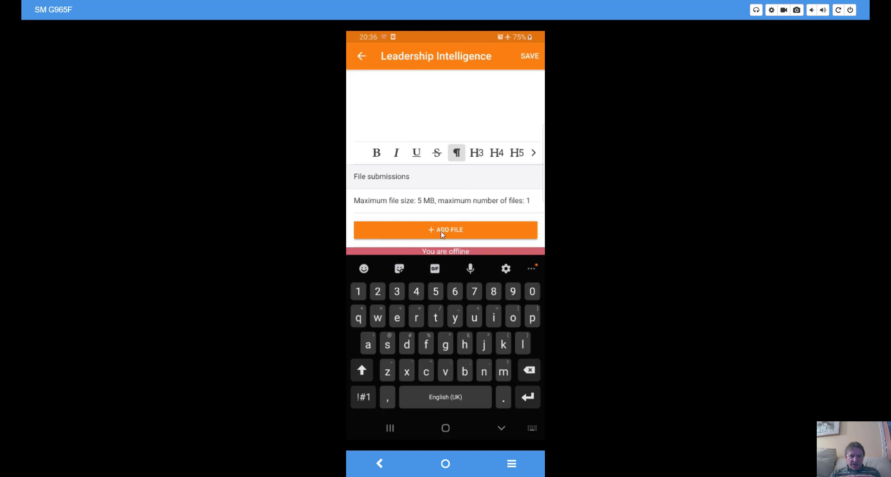
pyautogui.click(532, 57)
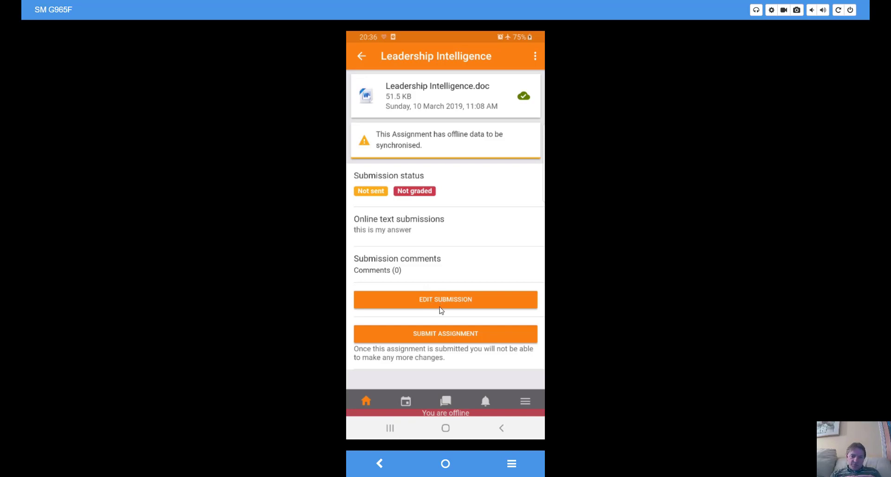
# - Submit the Leadership Intelligence assignment for grading and confirm with OK
pyautogui.click(447, 337)
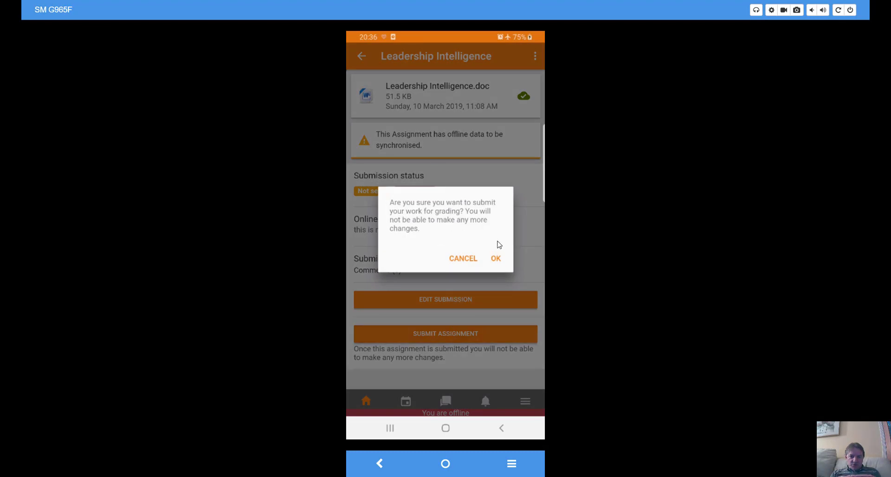
pyautogui.click(496, 258)
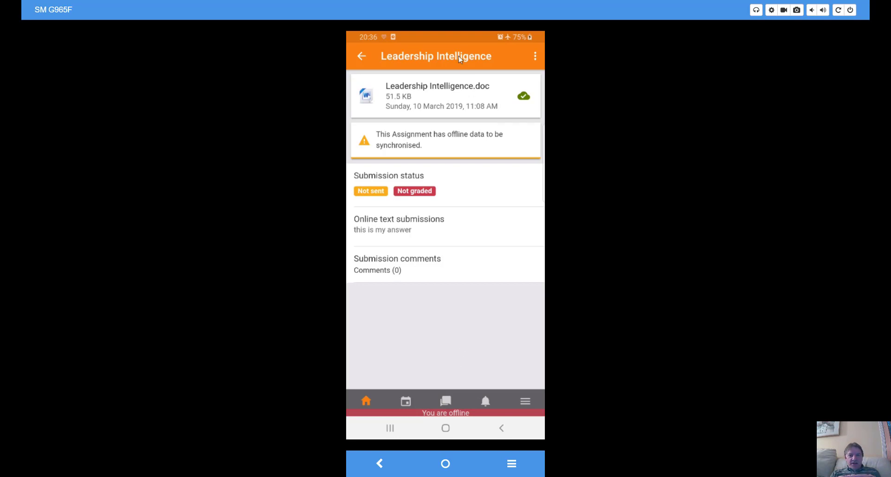
# - Turn off flight mode to bring the phone back online
pyautogui.moveTo(454, 35); pyautogui.dragTo(466, 208)
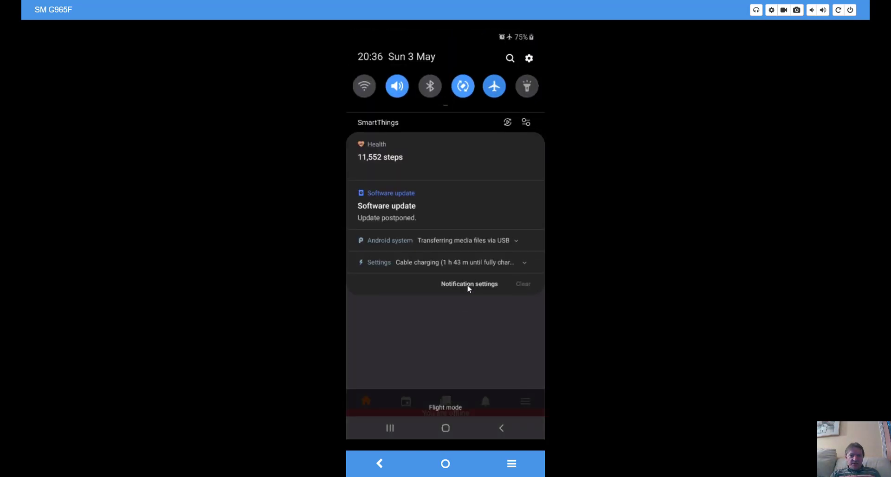
pyautogui.click(494, 88)
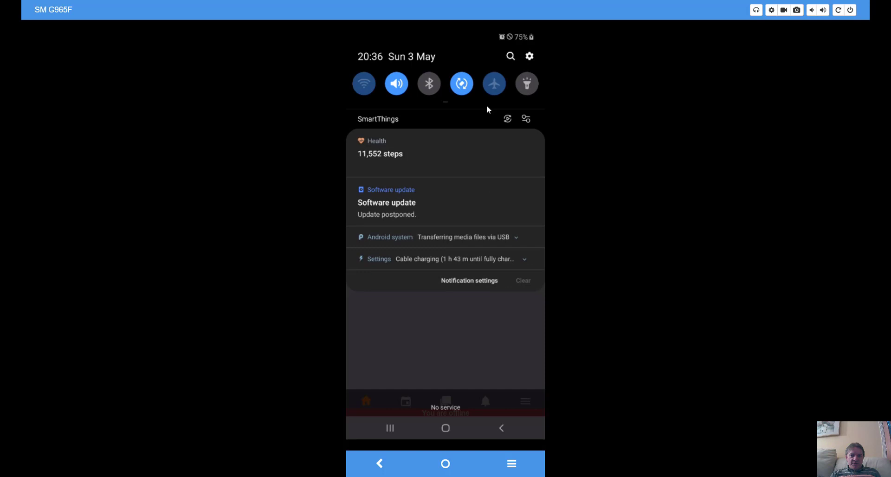
pyautogui.click(474, 339)
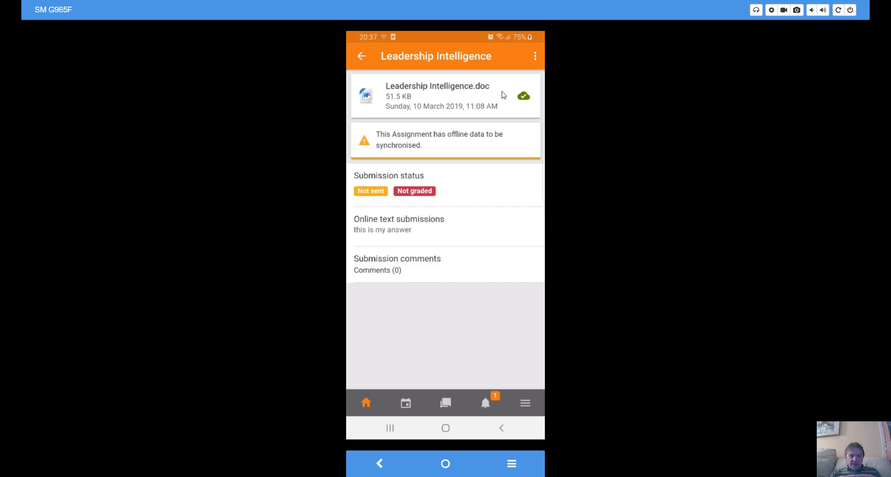
# - Reopen Period 1 and the Leadership Intelligence assignment to check its Submitted status
pyautogui.click(358, 56)
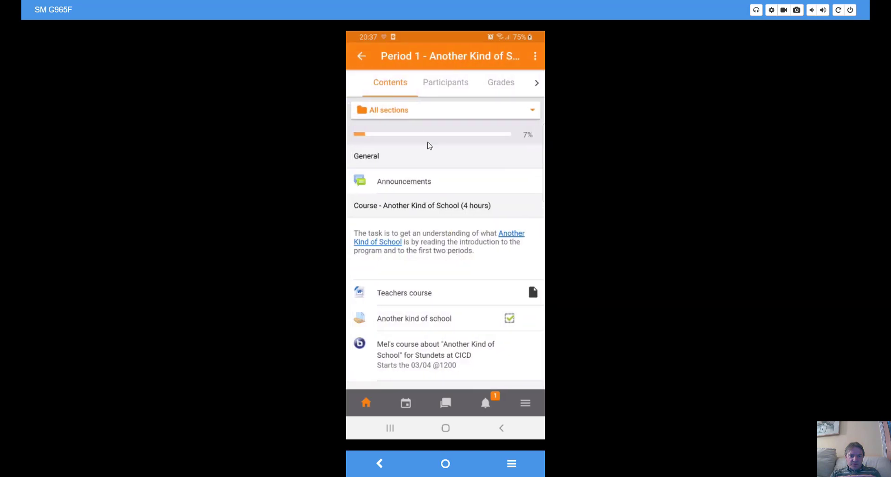
pyautogui.click(363, 56)
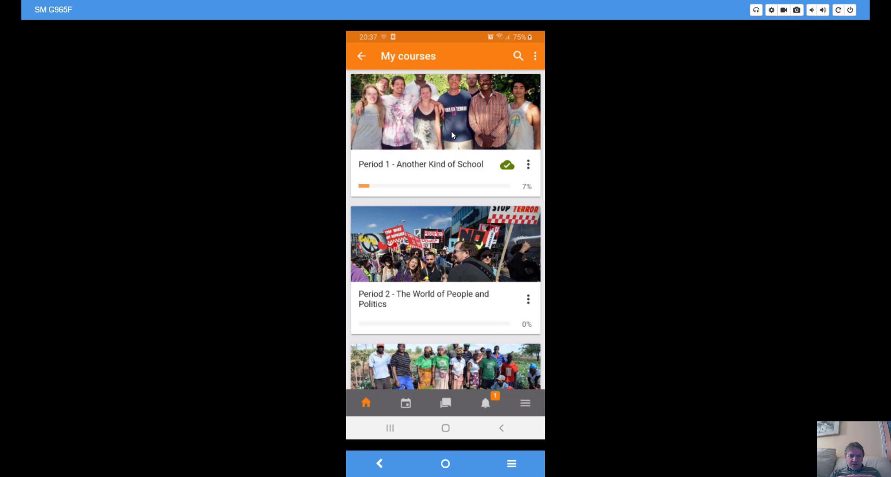
pyautogui.click(451, 130)
pyautogui.scroll(-3, 446, 273)
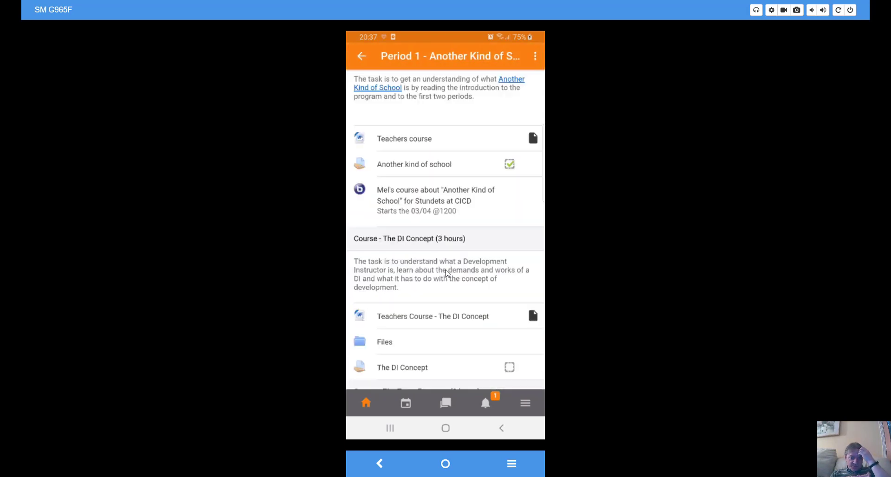
pyautogui.scroll(-5, 445, 273)
pyautogui.scroll(-2, 443, 267)
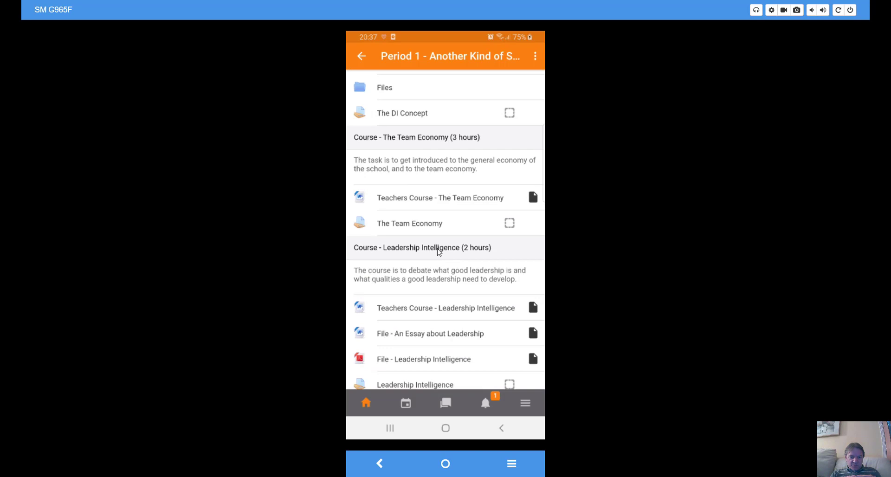
pyautogui.scroll(-2, 436, 258)
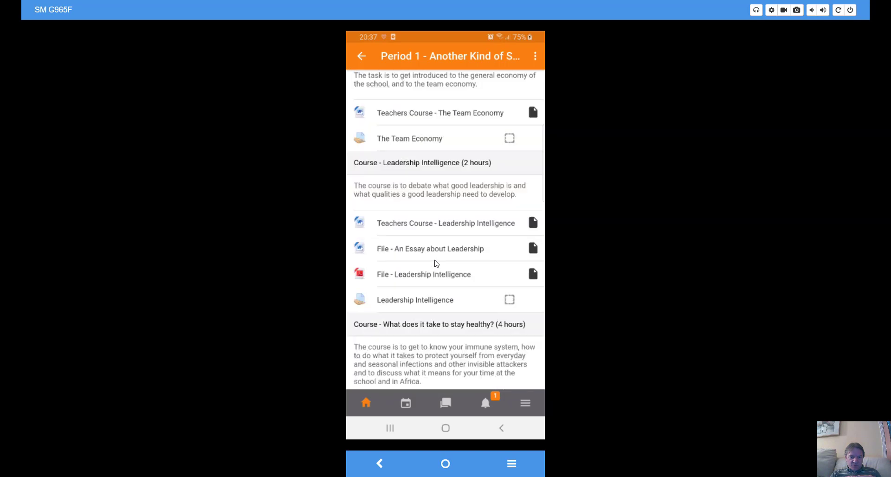
pyautogui.click(423, 301)
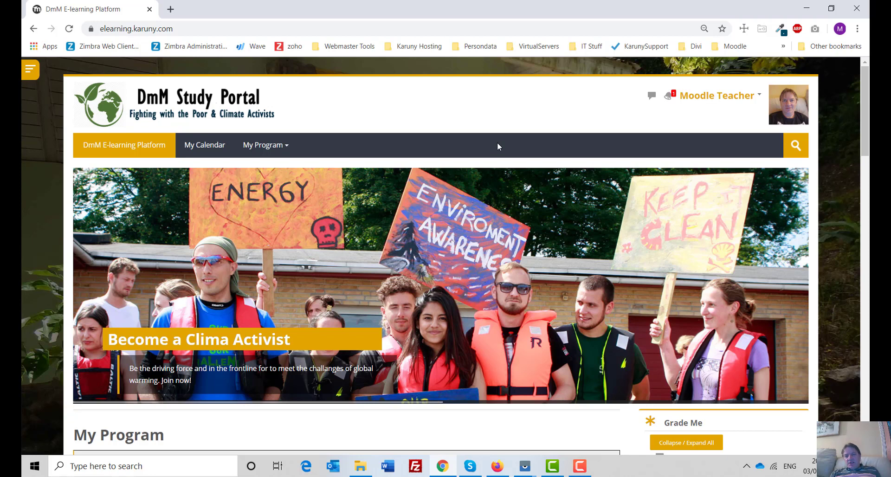
# - Open the Leadership Intelligence submission notification from the Moodle notifications list
pyautogui.click(668, 97)
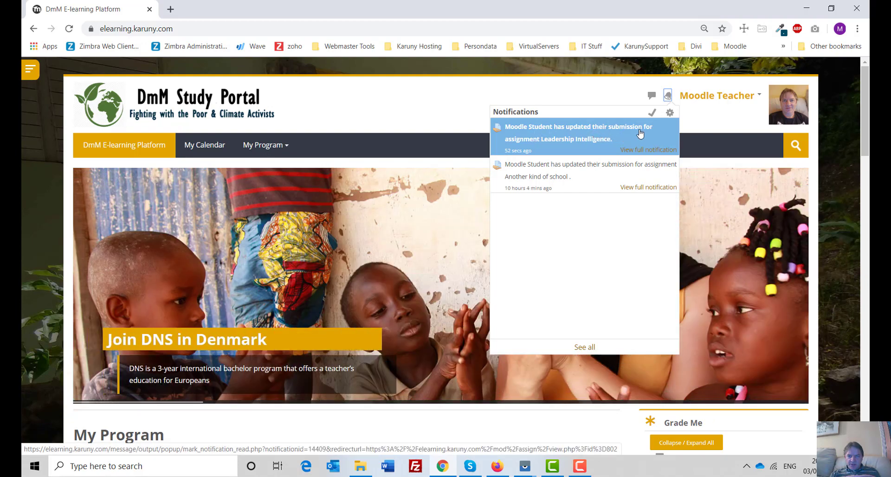
pyautogui.click(571, 144)
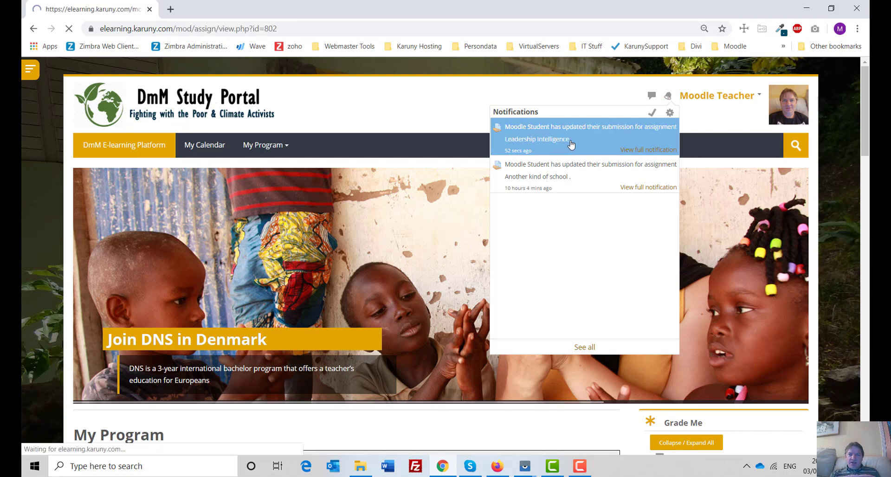